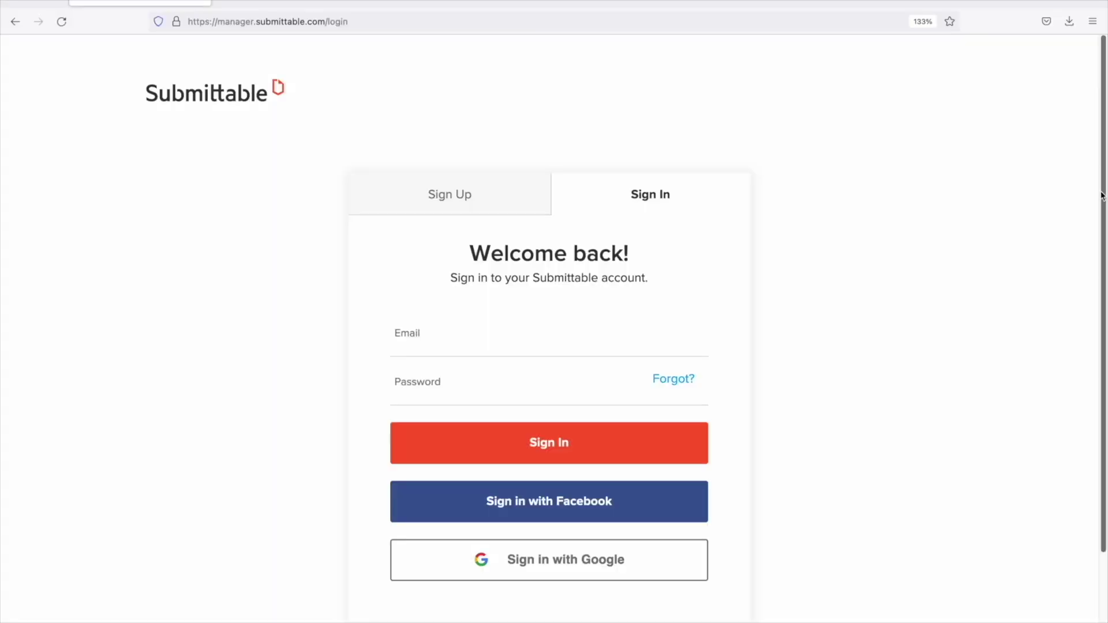
pyautogui.moveTo(1105, 196); pyautogui.dragTo(1105, 241)
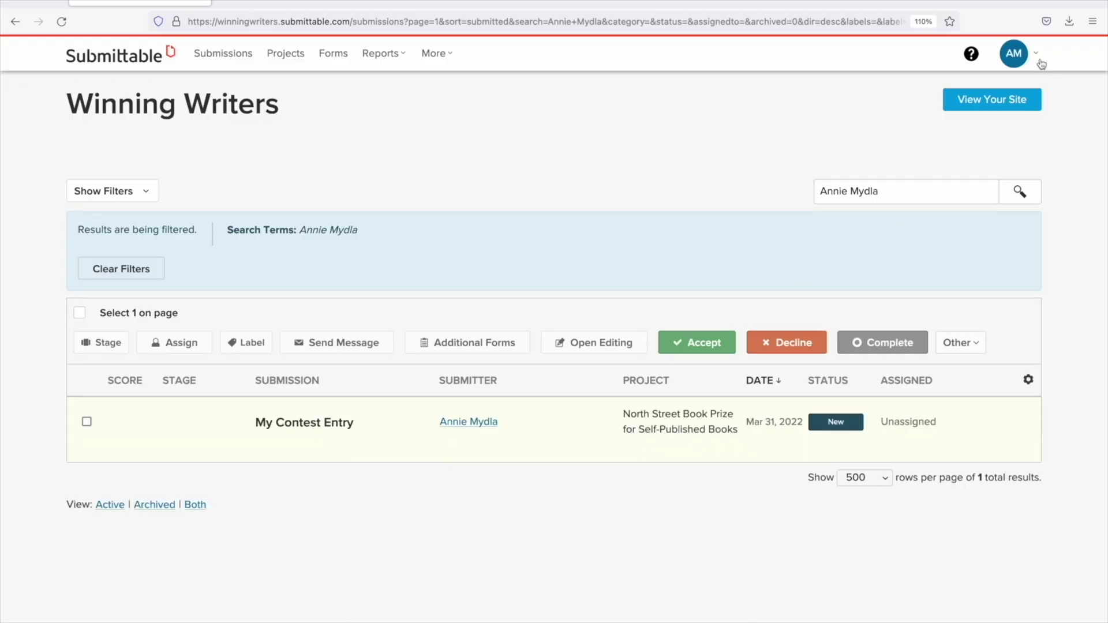
# Open the My Submissions list for the personal AM account from the avatar menu.
pyautogui.click(1038, 58)
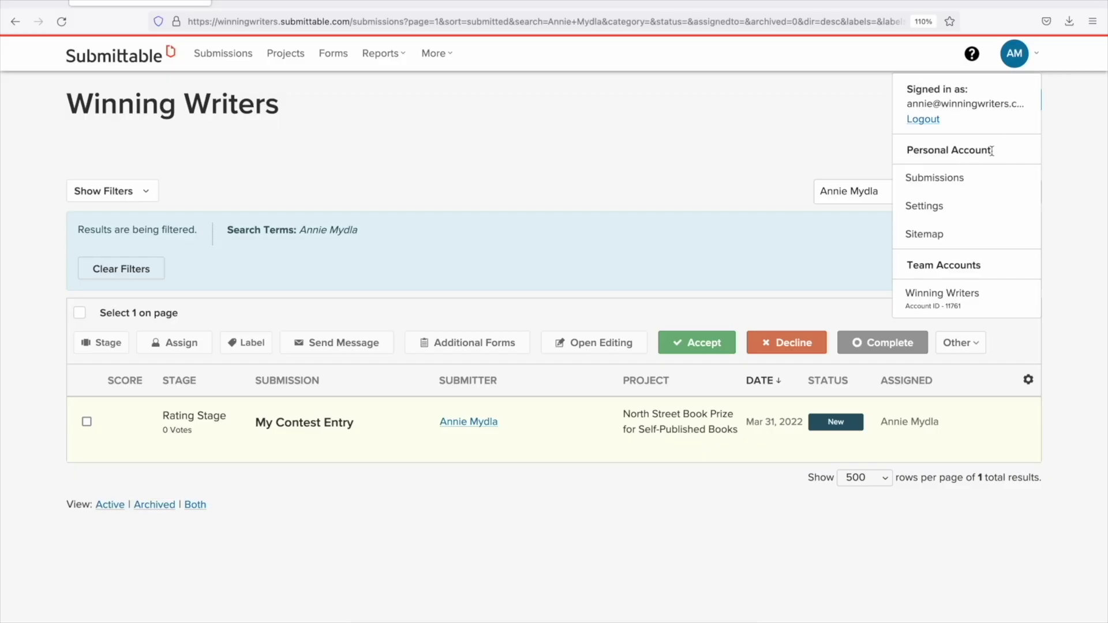
pyautogui.click(987, 187)
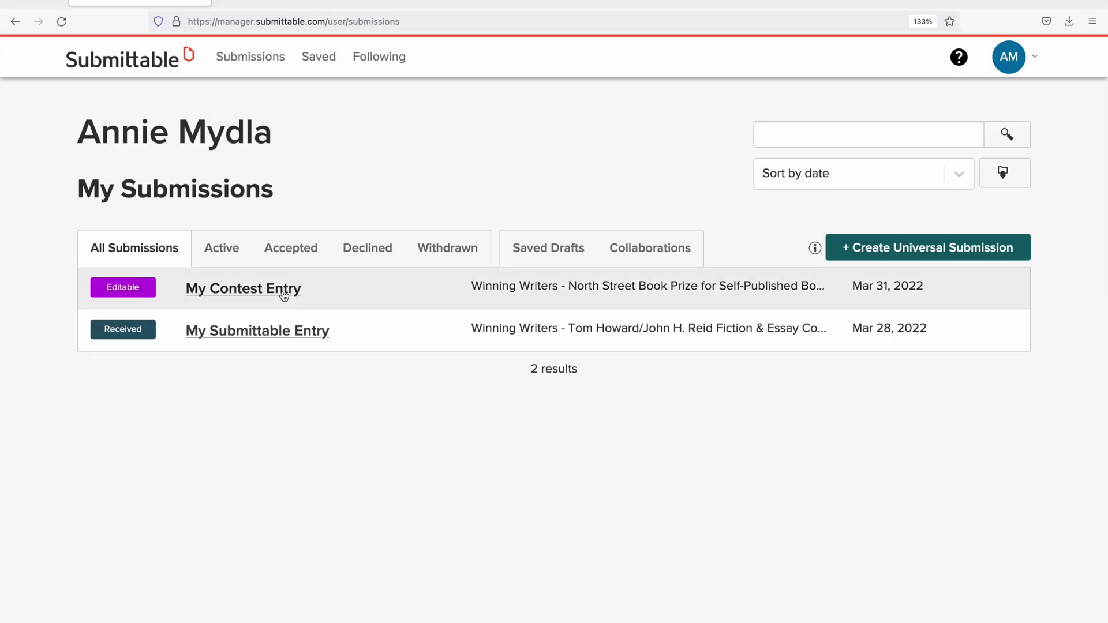
# Open My Contest Entry and show its form details.
pyautogui.click(284, 294)
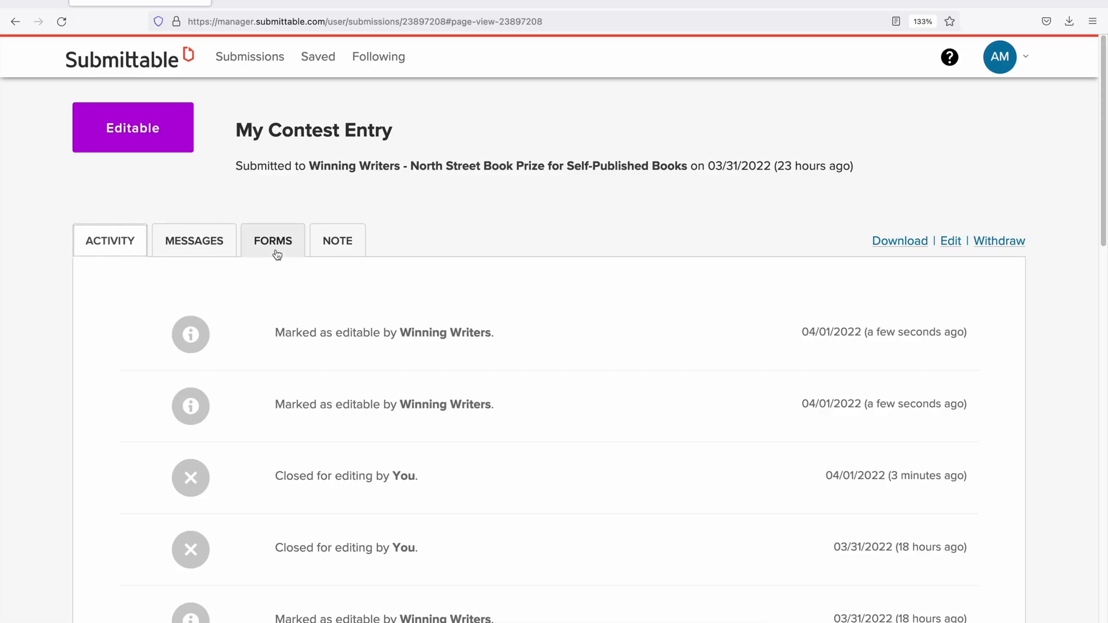
pyautogui.click(275, 248)
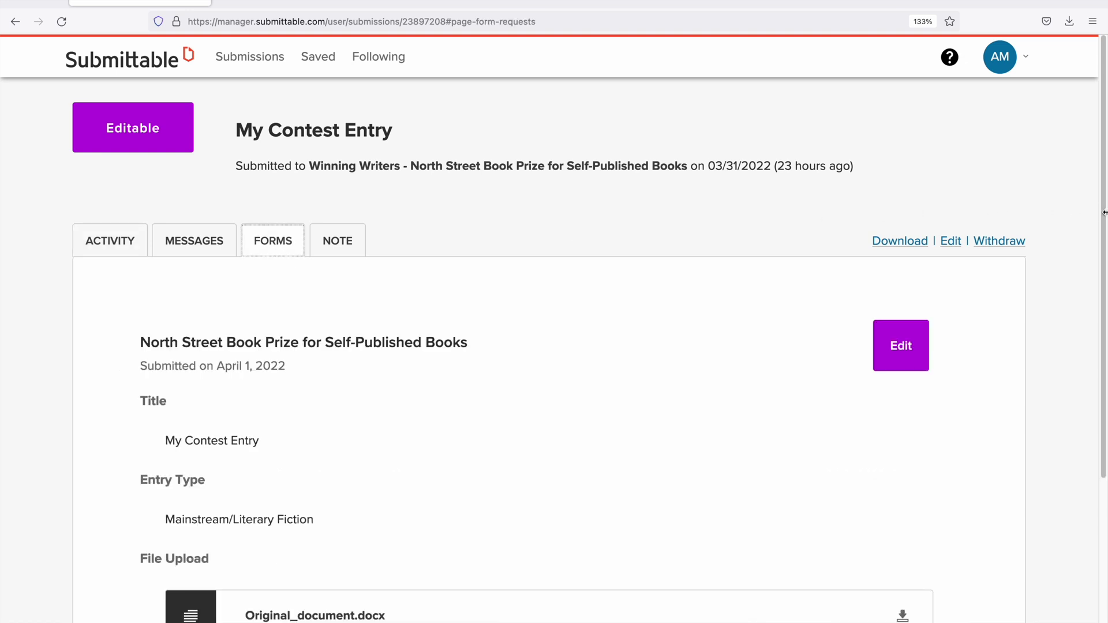
pyautogui.moveTo(1105, 208); pyautogui.dragTo(1103, 371)
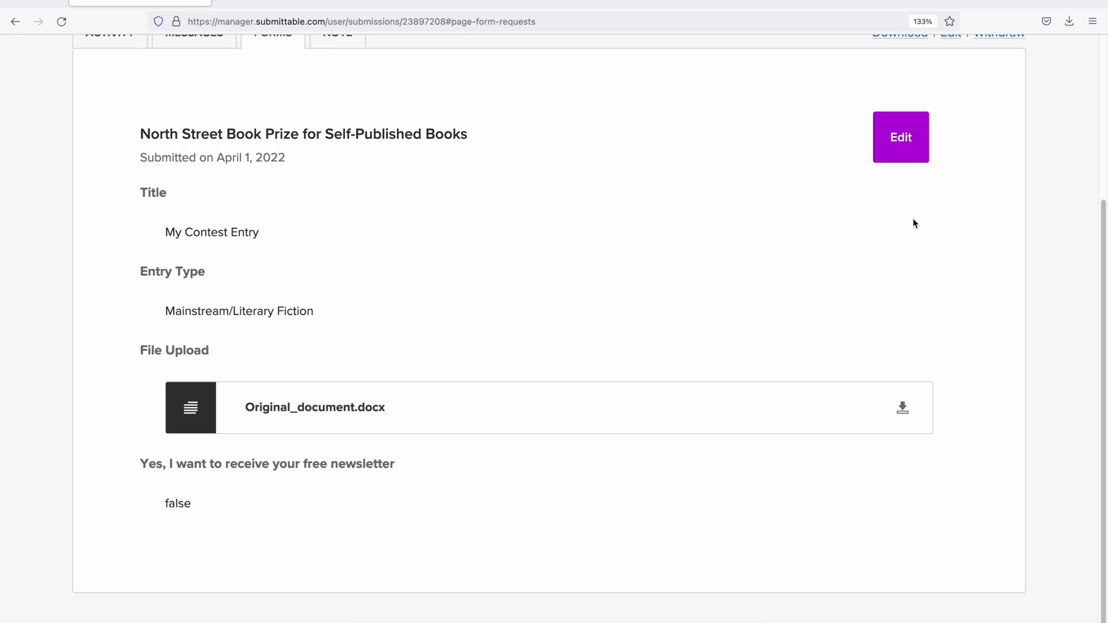
# Start editing the North Street Book Prize entry form.
pyautogui.click(900, 147)
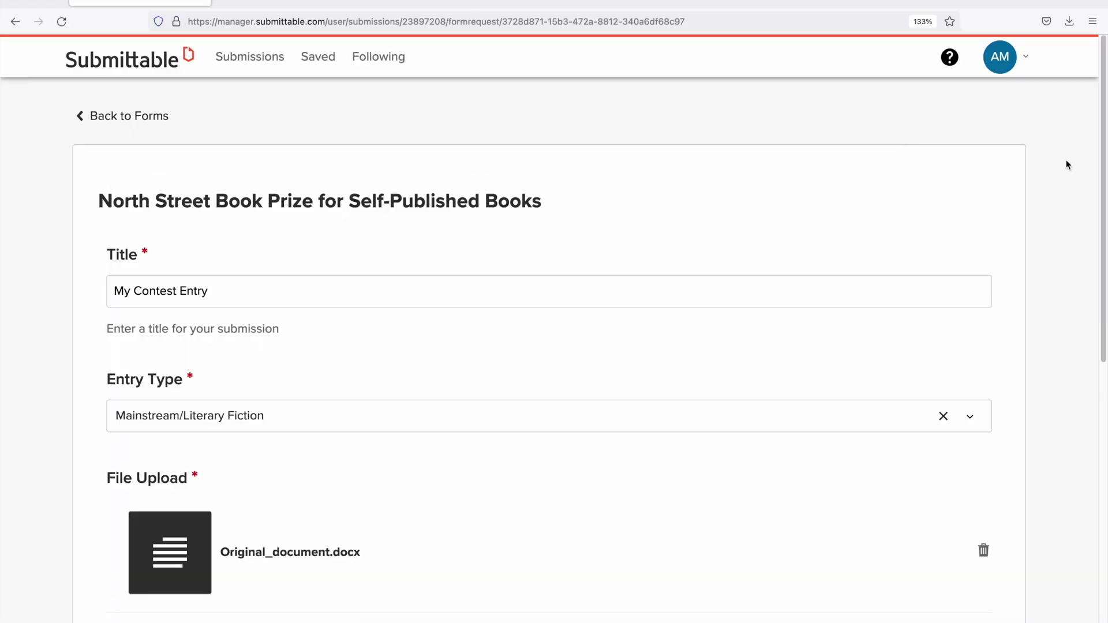
pyautogui.scroll(-5, 1102, 165)
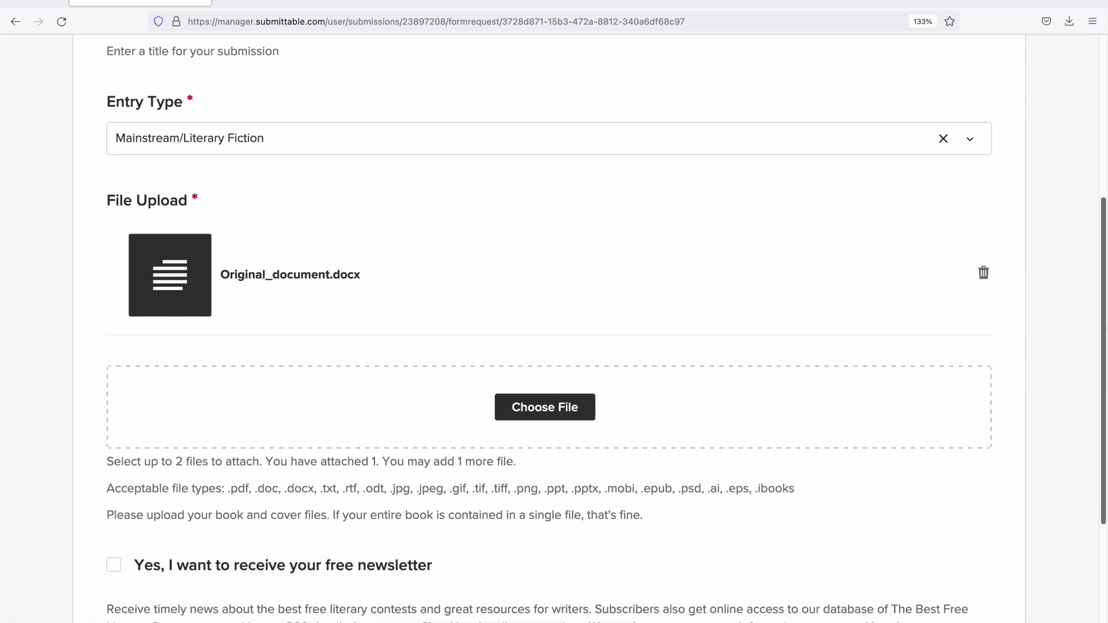
pyautogui.scroll(-2, 982, 426)
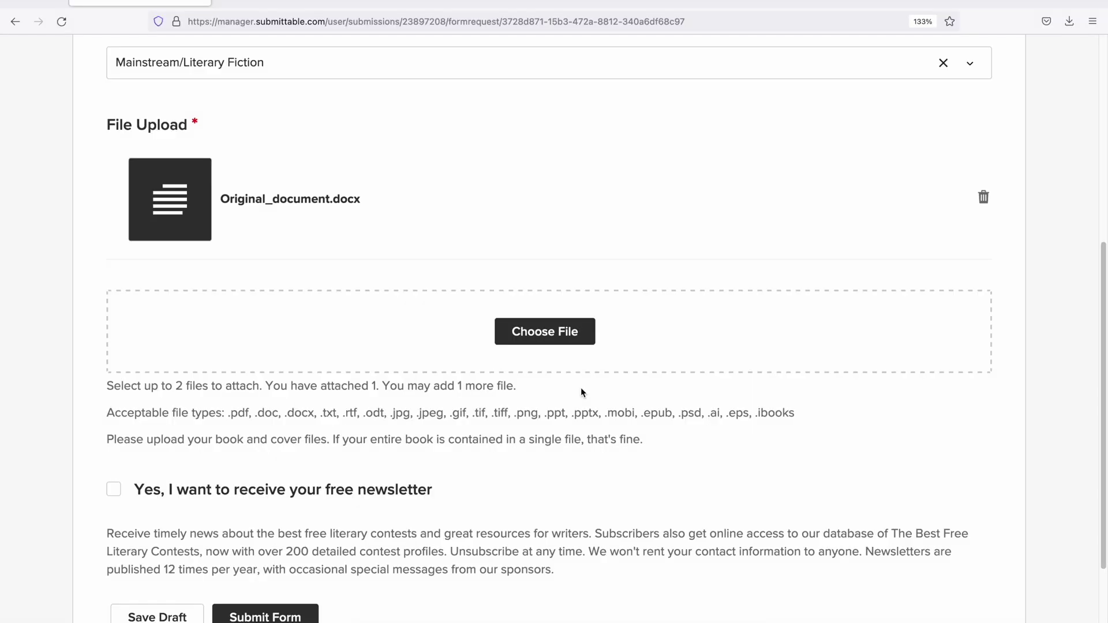
pyautogui.click(566, 342)
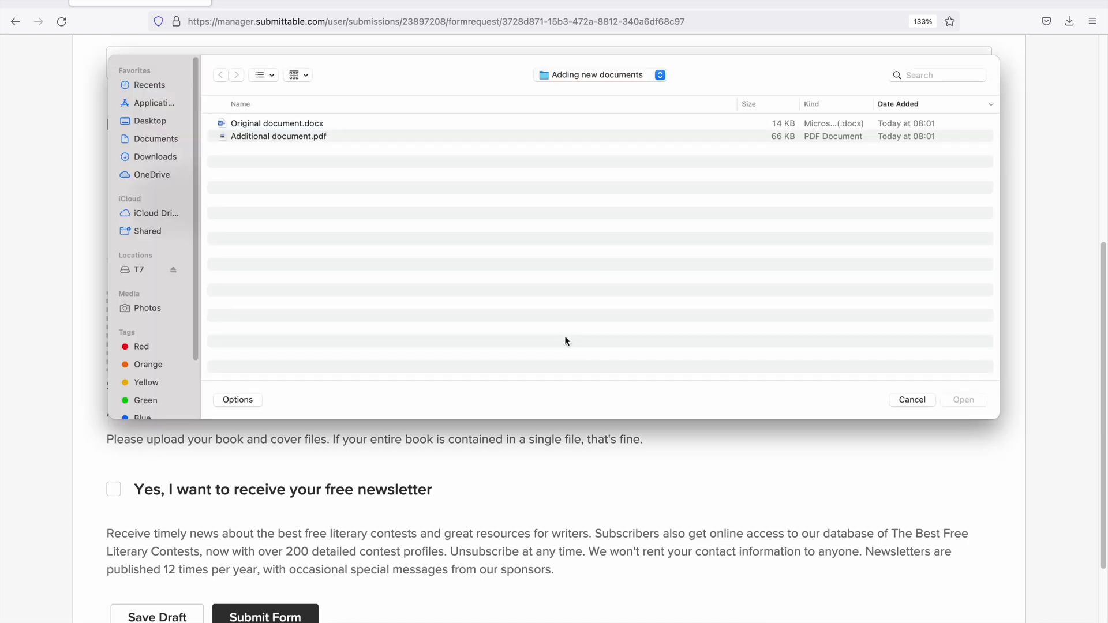
# Attach 'Additional document.pdf' to the contest entry from the file dialog.
pyautogui.click(310, 139)
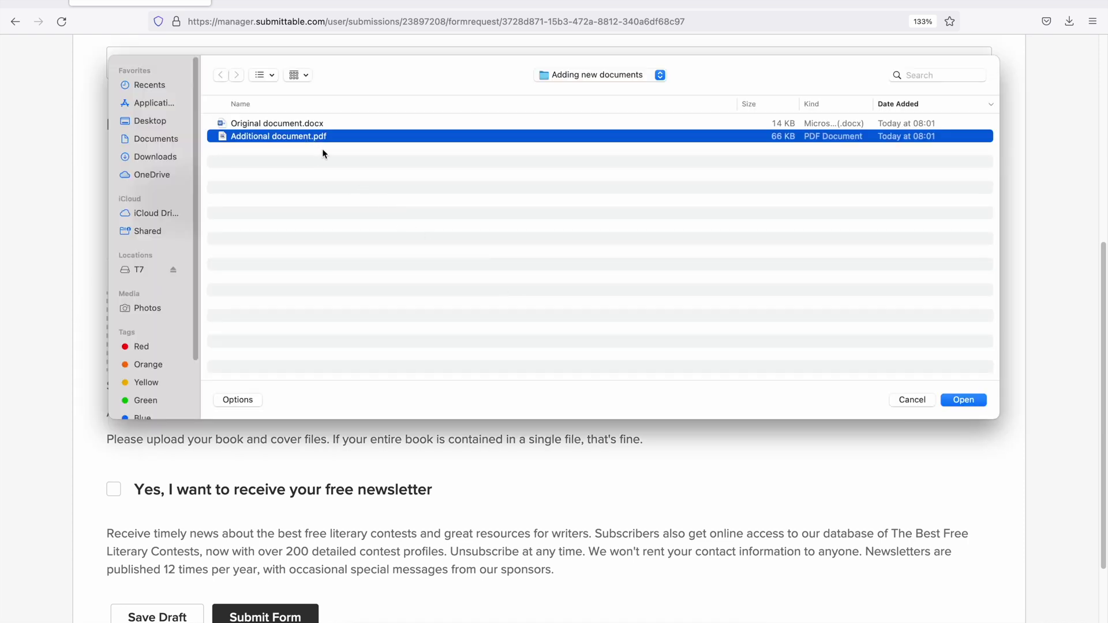
pyautogui.click(955, 400)
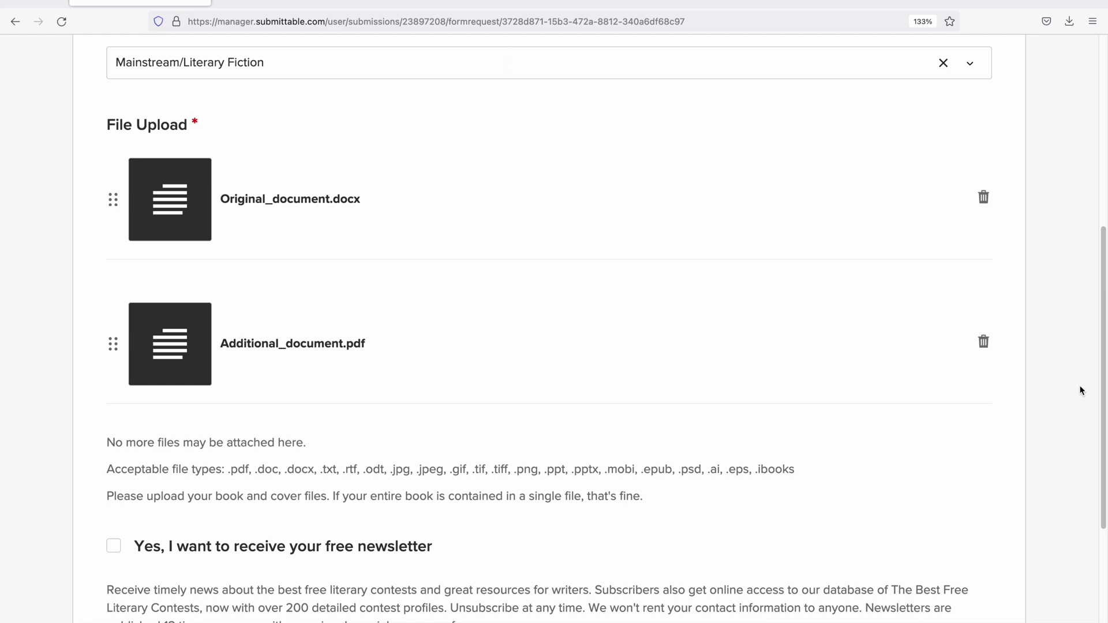
pyautogui.moveTo(1104, 369); pyautogui.dragTo(1104, 485)
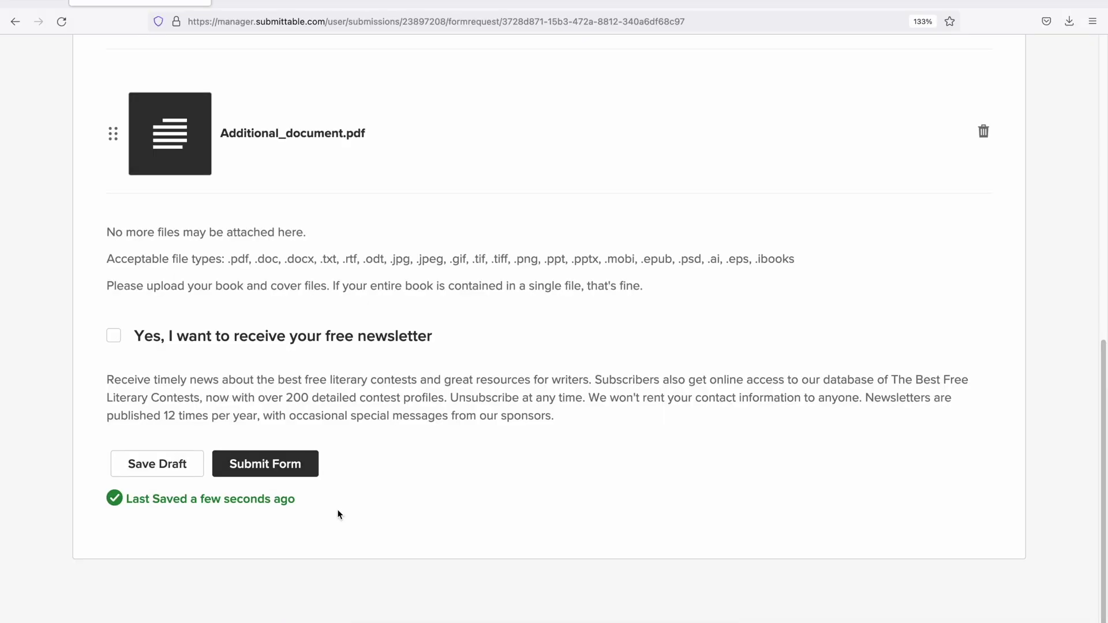
# Submit the edited contest entry form with both PDFs attached.
pyautogui.click(299, 465)
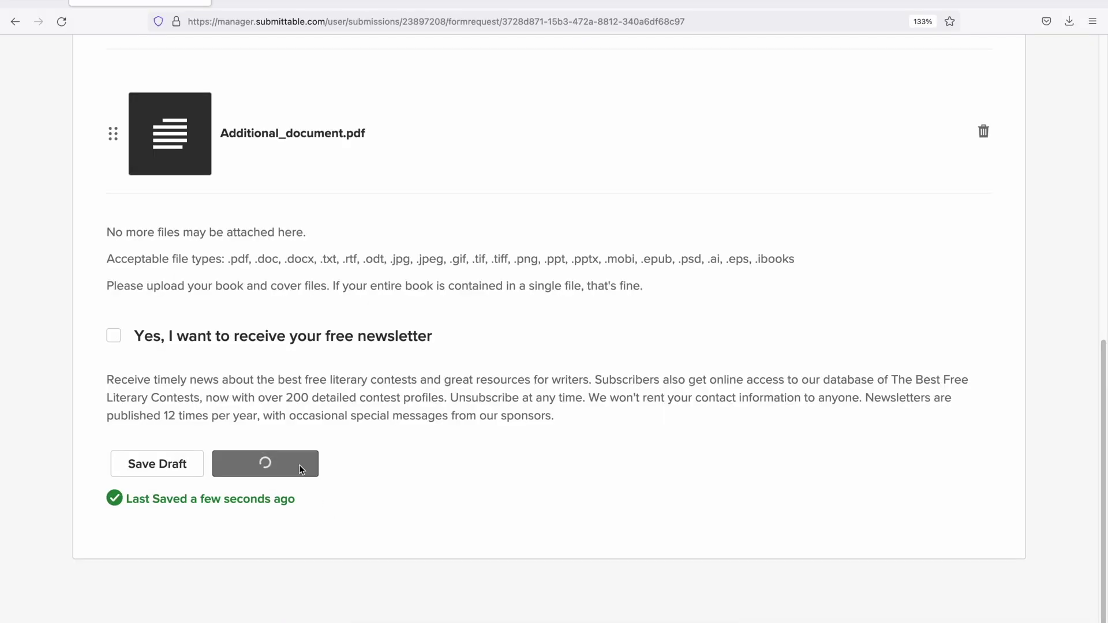